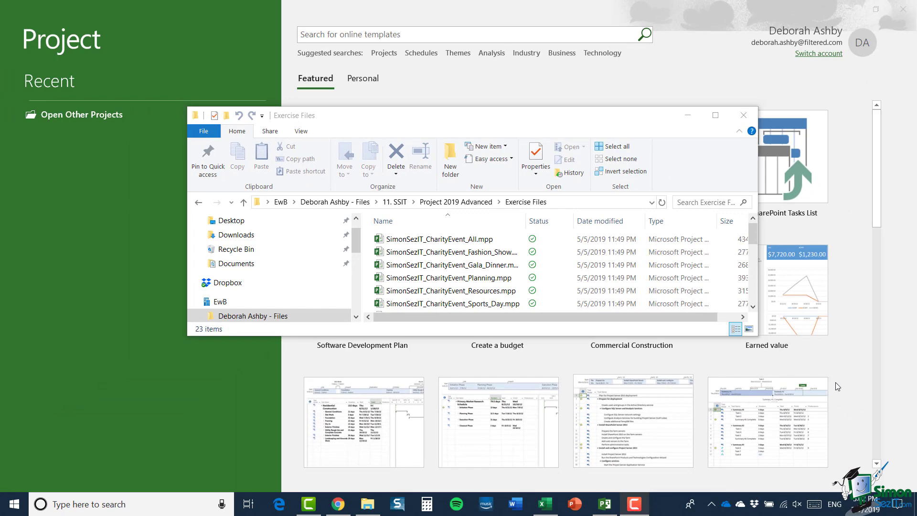
Step: Open SimonSezIT_CharityEvent_All.mpp from the Exercise Files folder in Project
{"action": "double_click", "coordinate": [467, 239]}
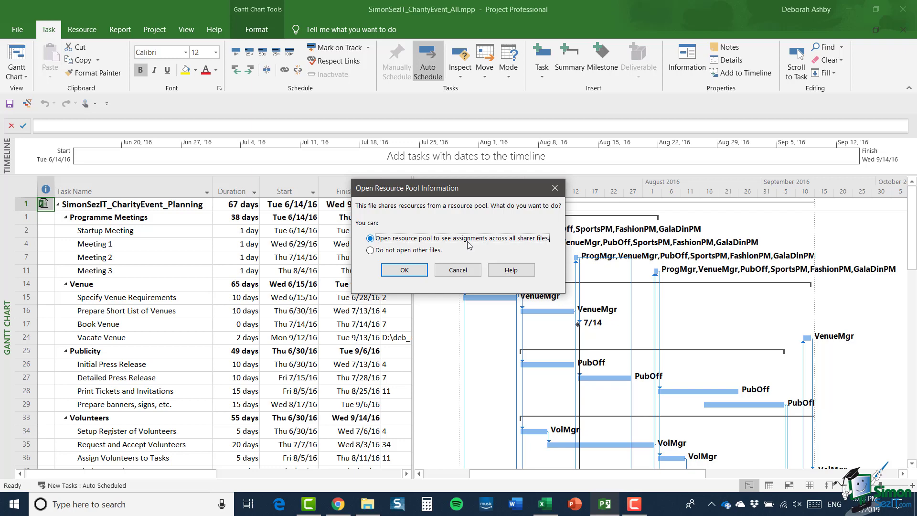
Step: Accept opening the resource pool, then review the Gala Dinner subproject in the Gantt chart
{"action": "left_click", "coordinate": [407, 269]}
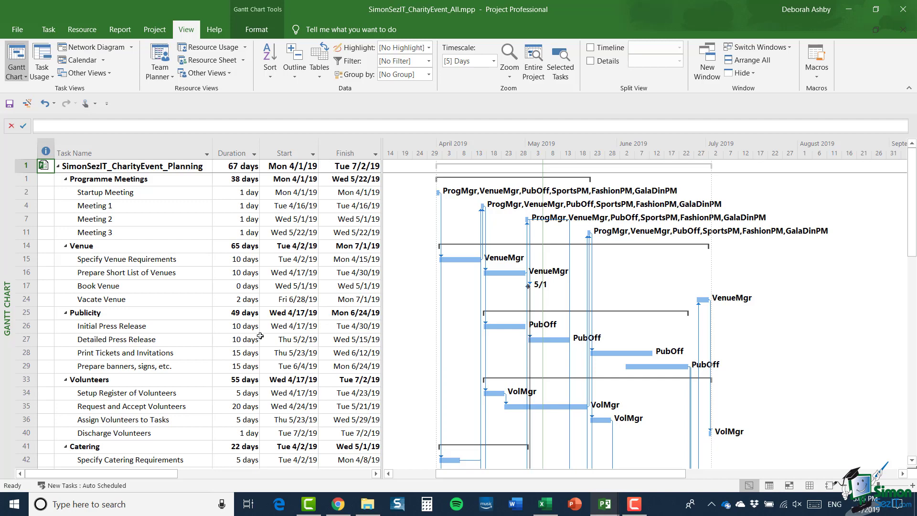
{"action": "scroll", "coordinate": [239, 318], "scroll_direction": "down", "scroll_amount": 6}
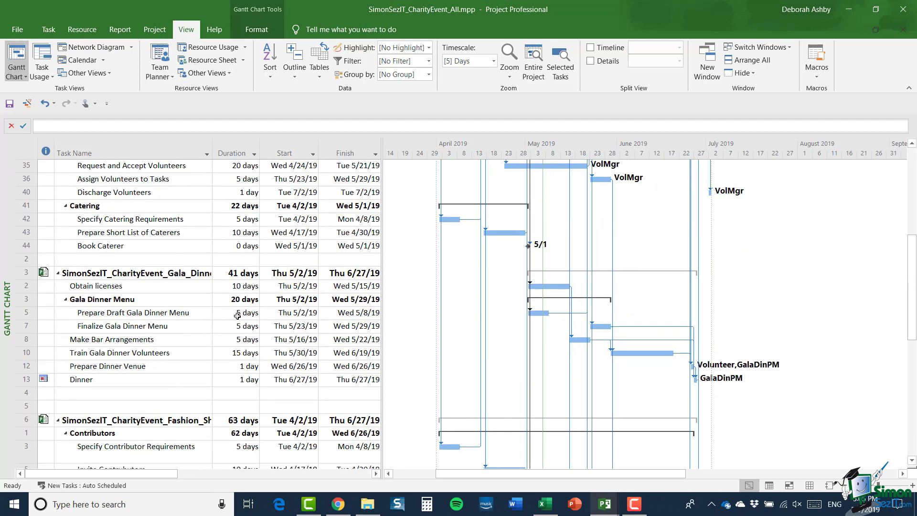
{"action": "scroll", "coordinate": [237, 316], "scroll_direction": "down", "scroll_amount": 1}
{"action": "scroll", "coordinate": [238, 315], "scroll_direction": "down", "scroll_amount": 1}
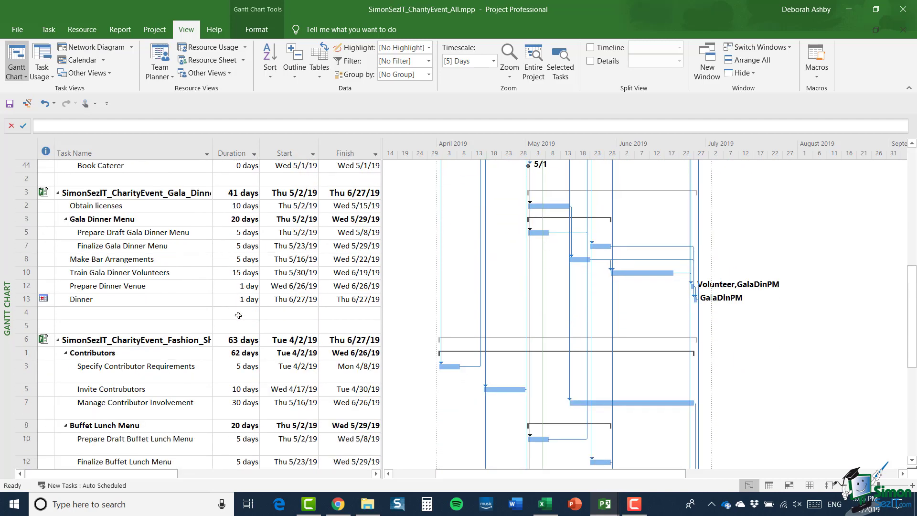
{"action": "scroll", "coordinate": [239, 315], "scroll_direction": "down", "scroll_amount": 1}
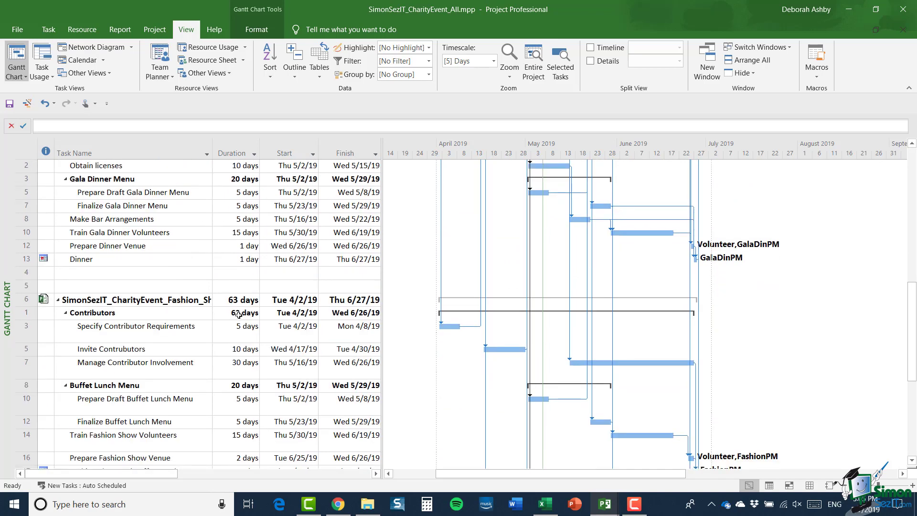
{"action": "scroll", "coordinate": [240, 315], "scroll_direction": "up", "scroll_amount": 1}
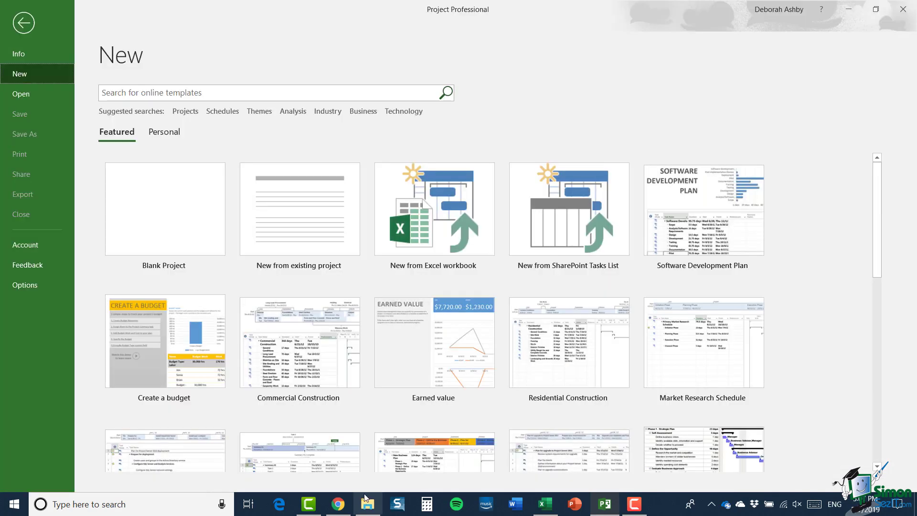
Step: Open SimonSezIT_CharityEvent_Gala_Dinner.mpp from Exercise Files in File Explorer
{"action": "left_click", "coordinate": [366, 501]}
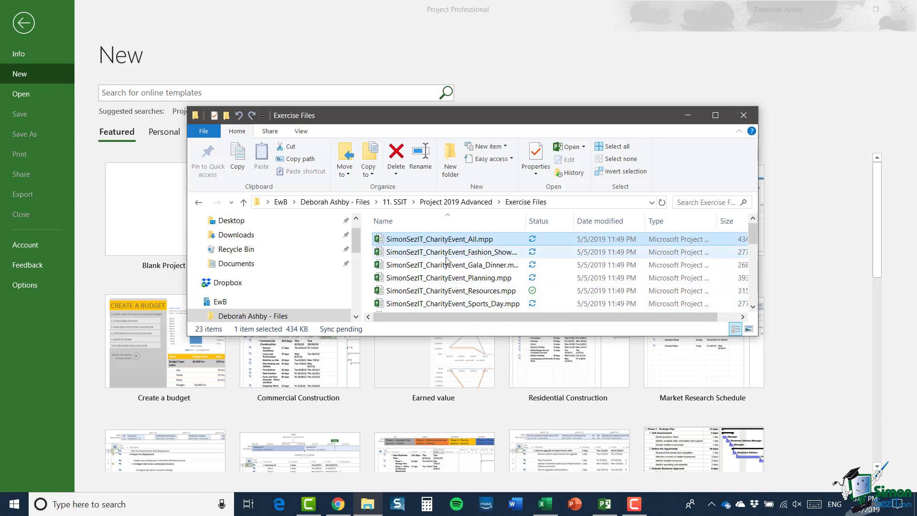
{"action": "double_click", "coordinate": [495, 267]}
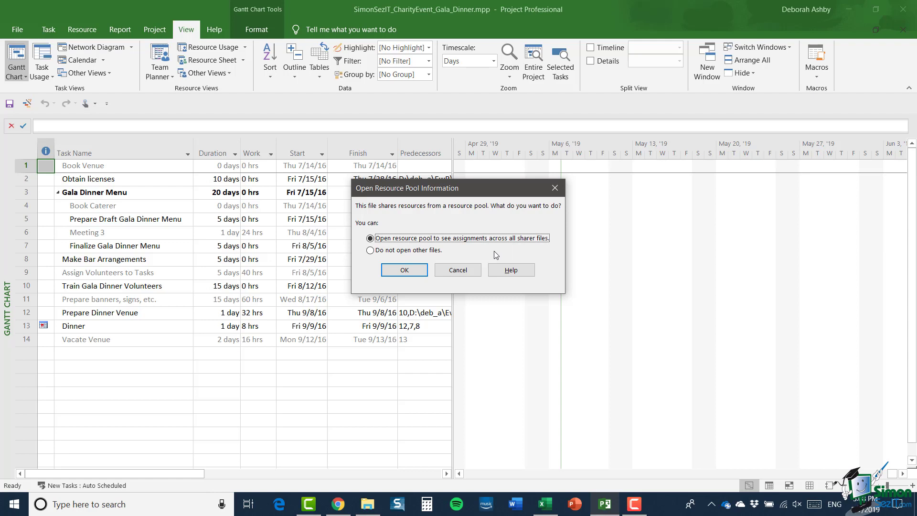
Step: Open the Gala Dinner file with its resource pool and show the Resource Sheet of eight resources
{"action": "left_click", "coordinate": [404, 271]}
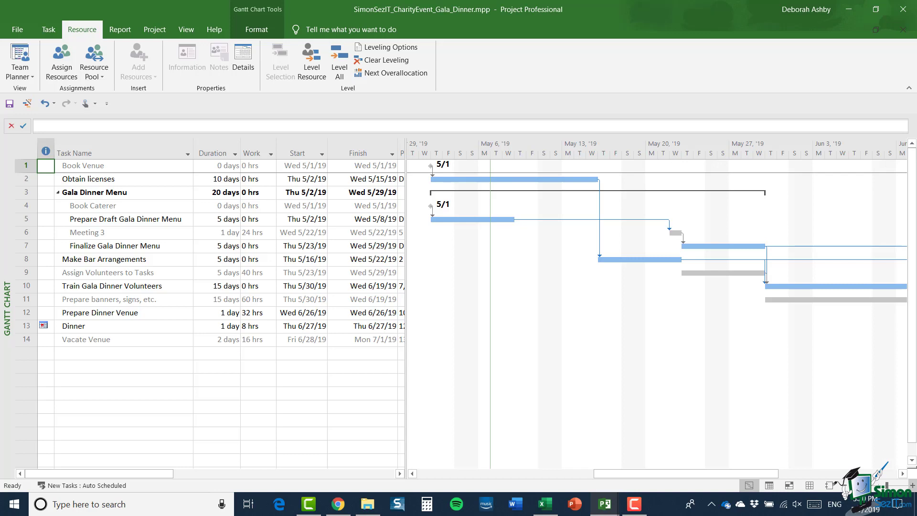
{"action": "left_click", "coordinate": [809, 485]}
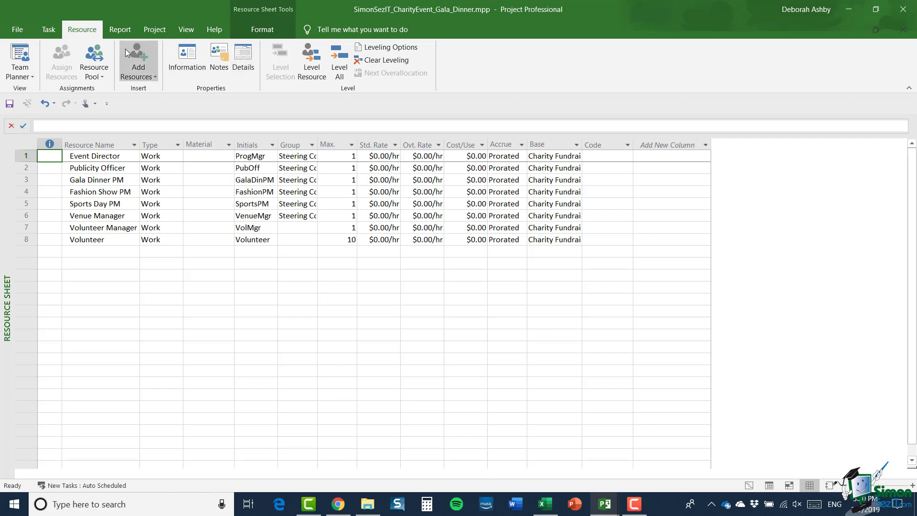
Step: Switch the Gala Dinner file to the Resource Usage view to see hours per resource
{"action": "left_click", "coordinate": [187, 29]}
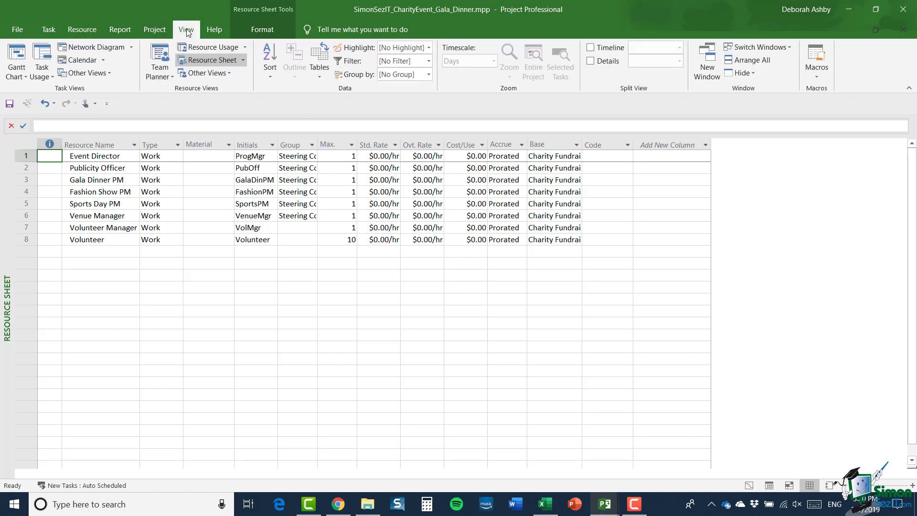
{"action": "left_click", "coordinate": [216, 47]}
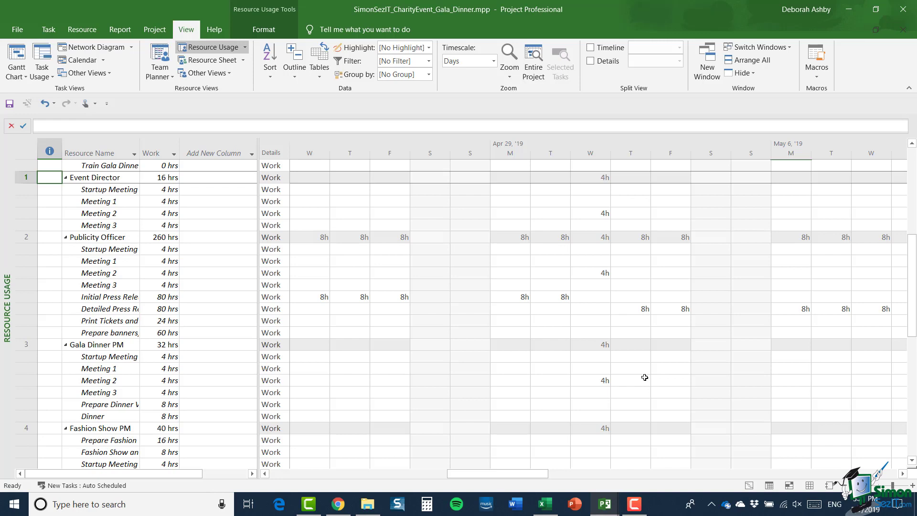
Step: Add a Project column to the Resource Usage table, widen the table and best-fit the column
{"action": "left_click", "coordinate": [254, 159]}
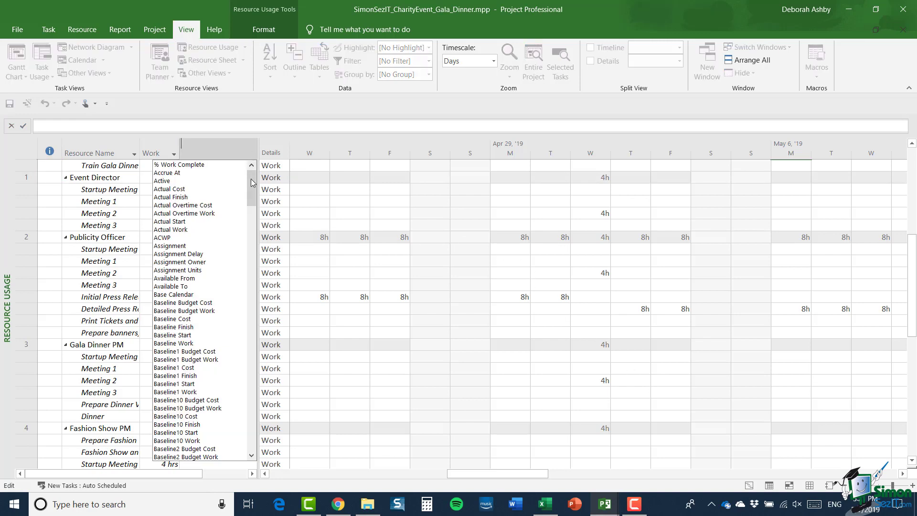
{"action": "left_click_drag", "start_coordinate": [253, 187], "coordinate": [260, 383]}
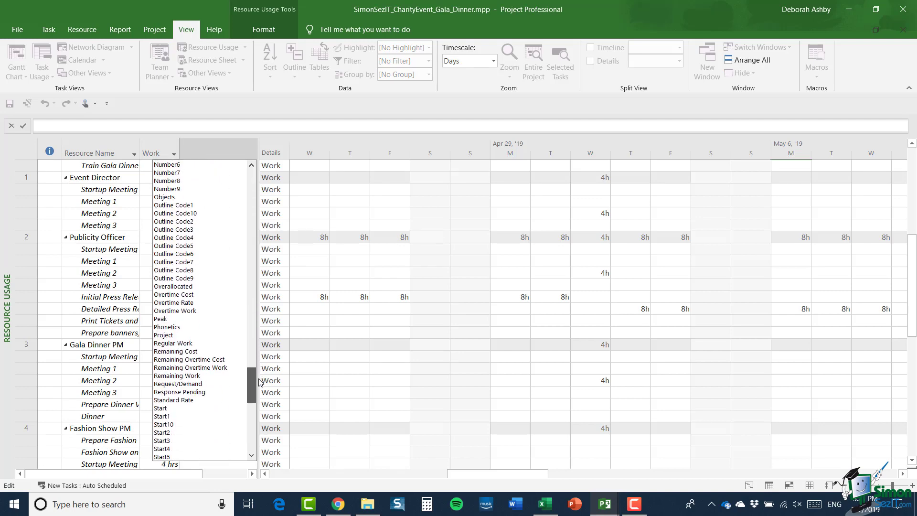
{"action": "left_click", "coordinate": [163, 334]}
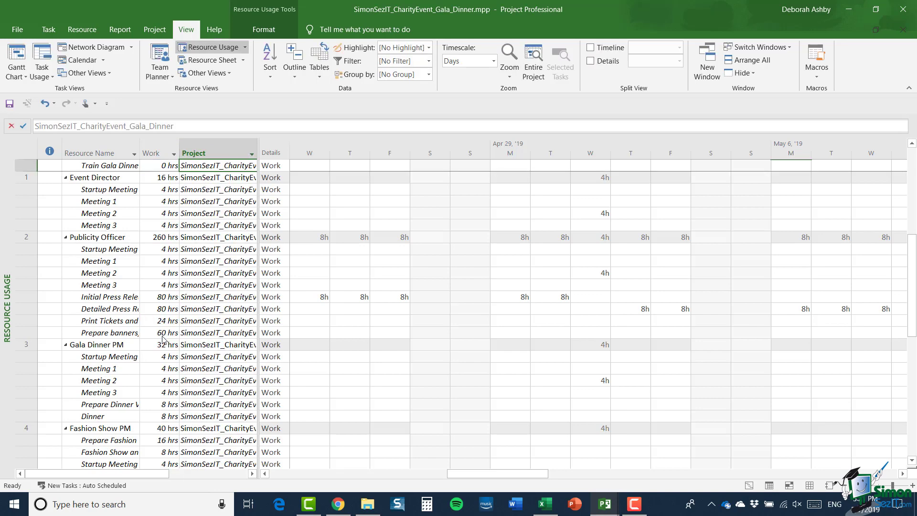
{"action": "left_click_drag", "start_coordinate": [288, 175], "coordinate": [387, 189]}
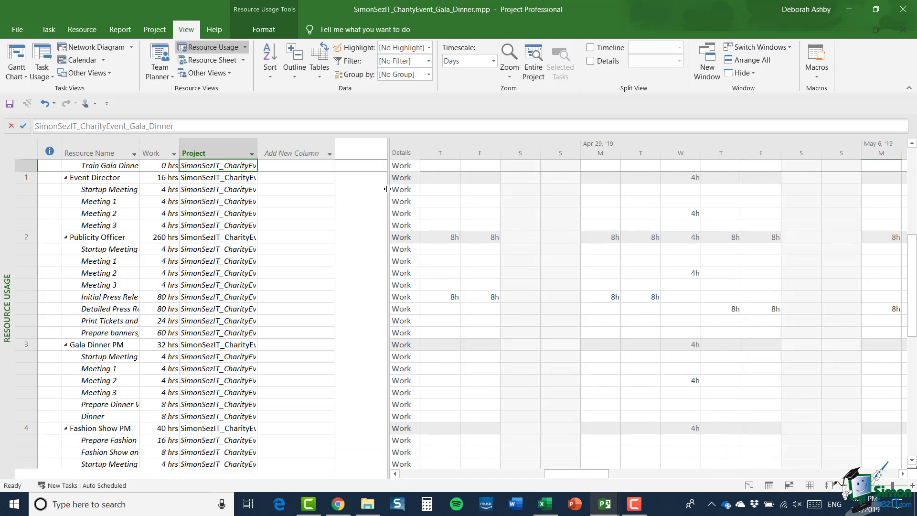
{"action": "double_click", "coordinate": [257, 152]}
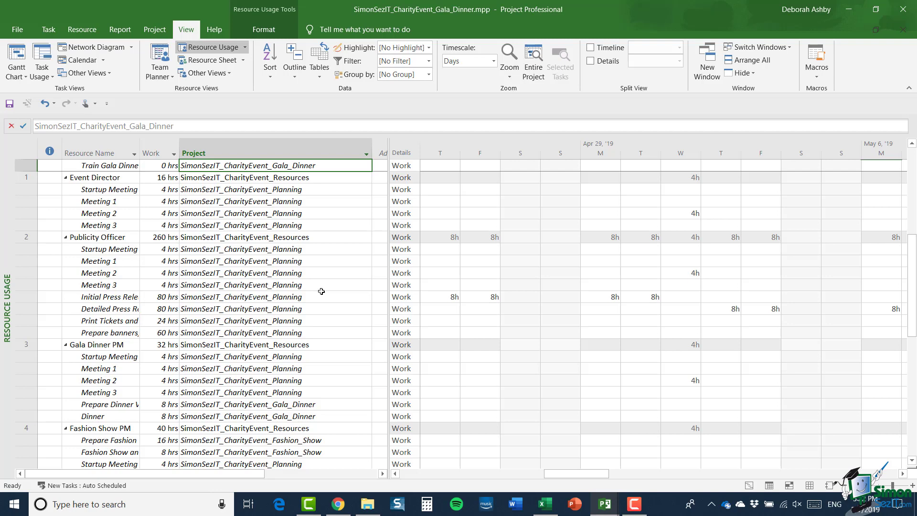
{"action": "scroll", "coordinate": [321, 291], "scroll_direction": "down", "scroll_amount": 6}
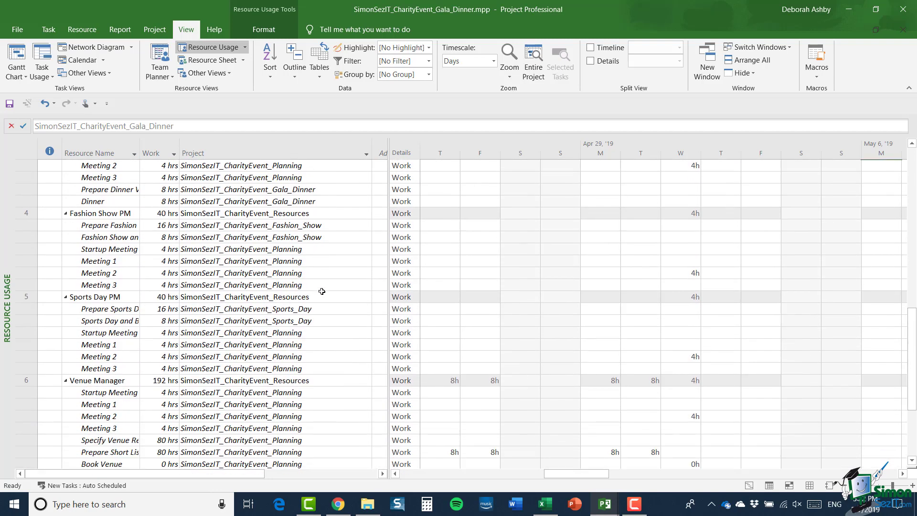
{"action": "scroll", "coordinate": [323, 291], "scroll_direction": "up", "scroll_amount": 15}
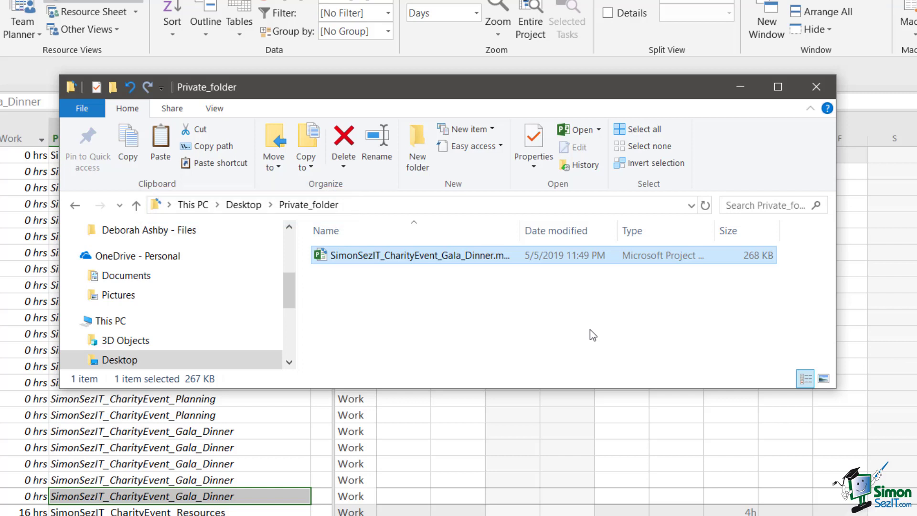
Step: Open the private Gala Dinner .mpp copy from Private_folder in Project
{"action": "double_click", "coordinate": [480, 256]}
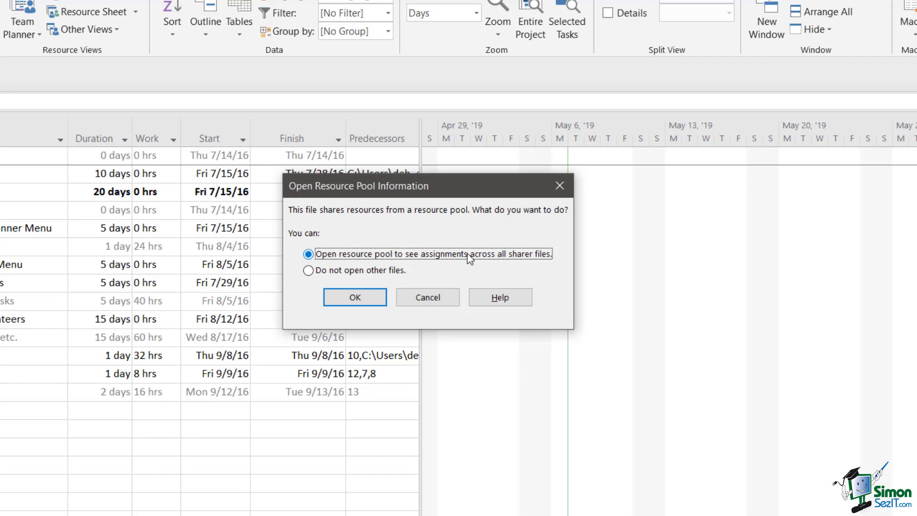
Step: Open the file with 'Do not open other files.' selected, skipping the resource pool
{"action": "left_click", "coordinate": [342, 270]}
{"action": "left_click", "coordinate": [352, 293]}
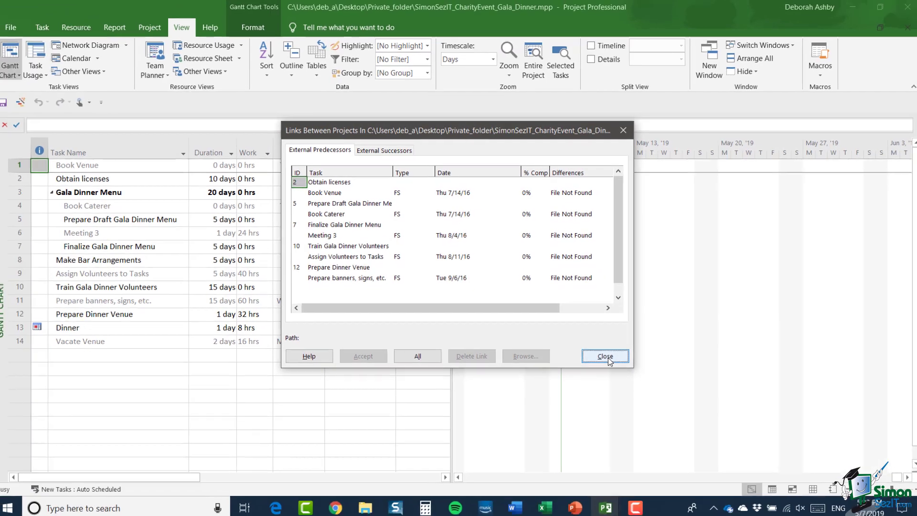
Step: Close the Links Between Projects dialog to return to the Gantt Chart
{"action": "left_click", "coordinate": [628, 411]}
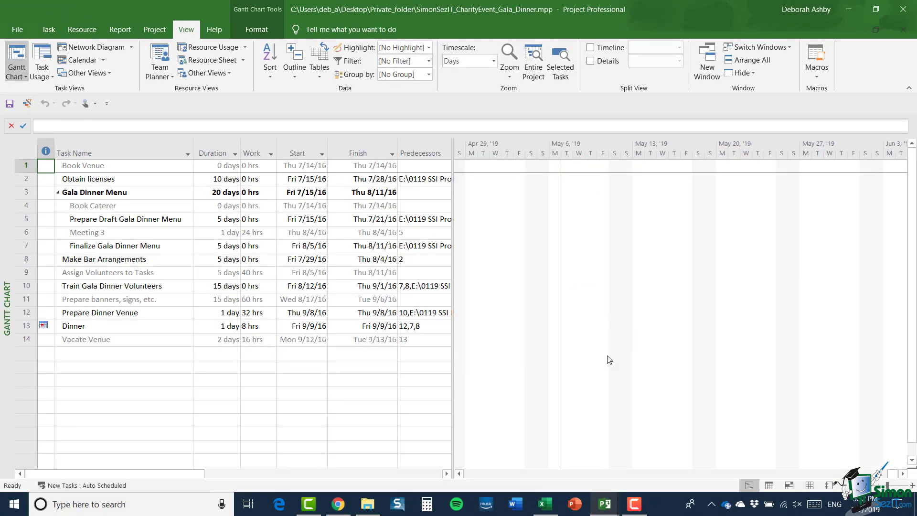
Step: Switch to the Resource Sheet showing Gala Dinner PM and Volunteer (max 10)
{"action": "left_click", "coordinate": [809, 486]}
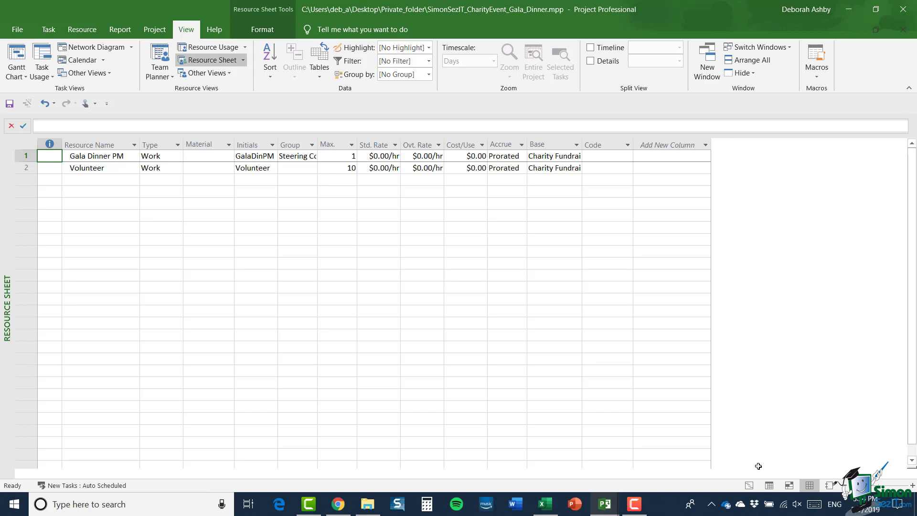
Step: Lower Volunteer from 3 to 2 units on Prepare Dinner Venue (task 12)
{"action": "left_click", "coordinate": [749, 485]}
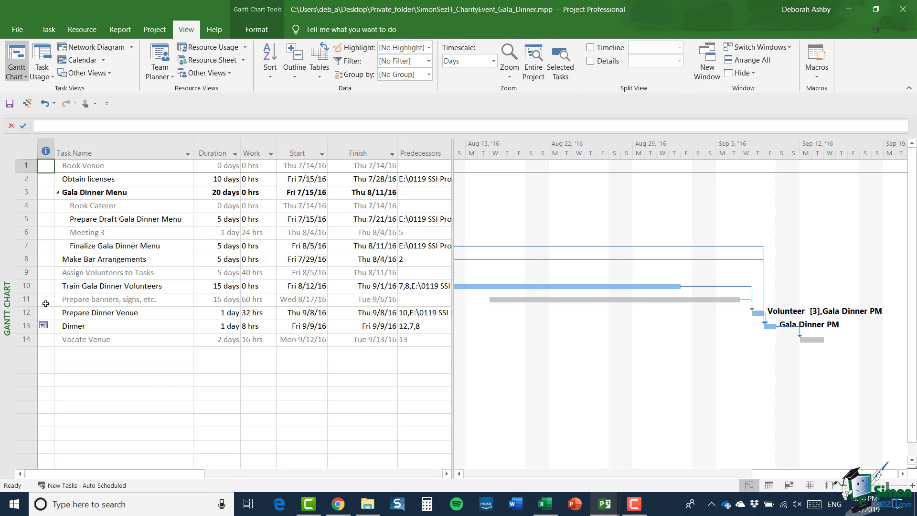
{"action": "left_click", "coordinate": [20, 314]}
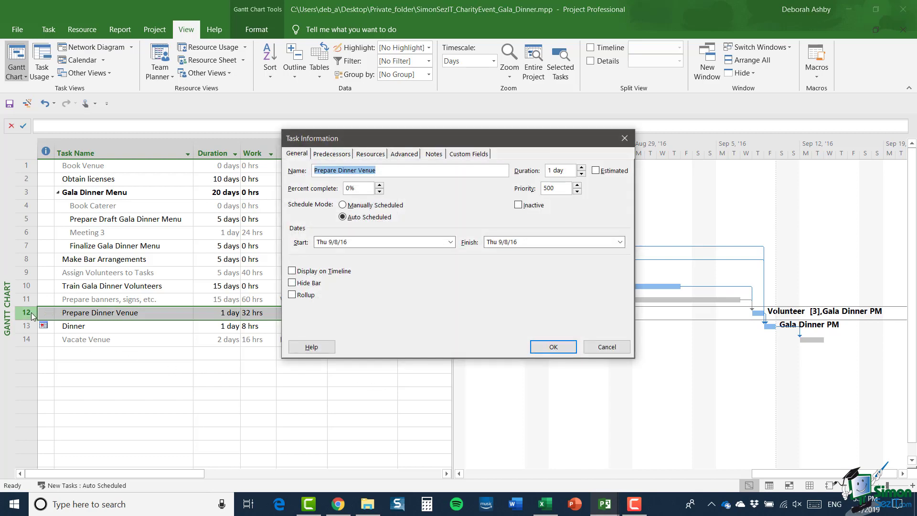
{"action": "left_click", "coordinate": [373, 156]}
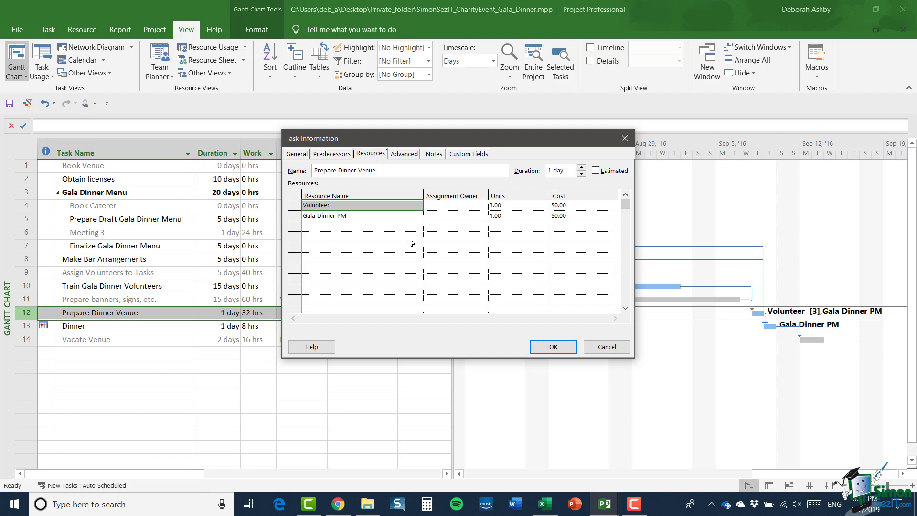
{"action": "left_click", "coordinate": [508, 207]}
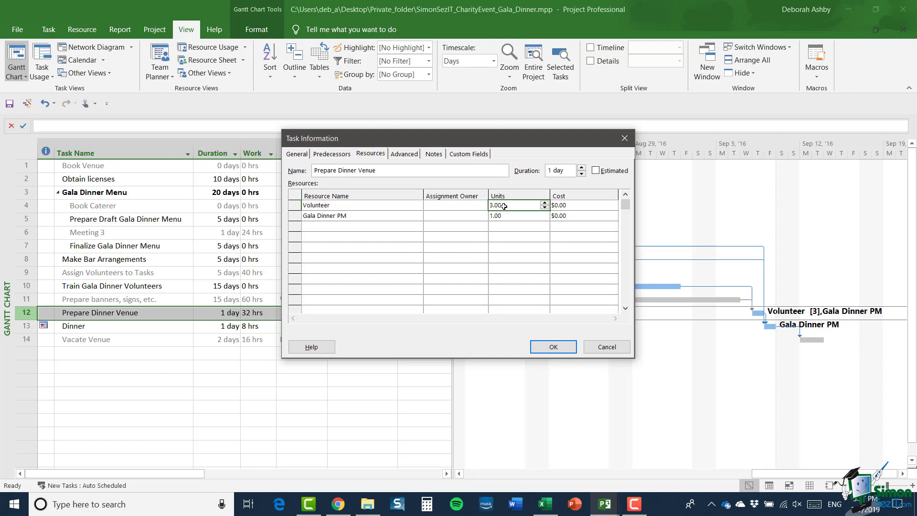
{"action": "left_click", "coordinate": [544, 209]}
{"action": "left_click", "coordinate": [545, 209]}
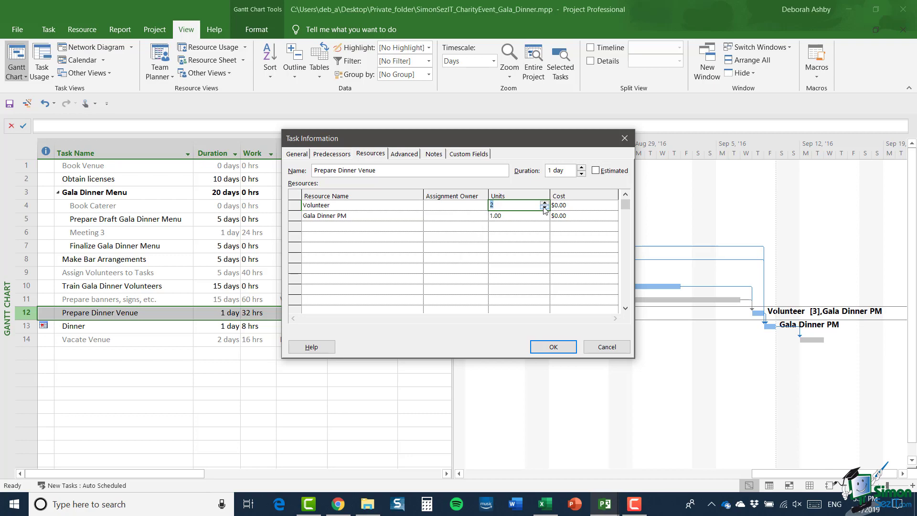
{"action": "left_click", "coordinate": [554, 348]}
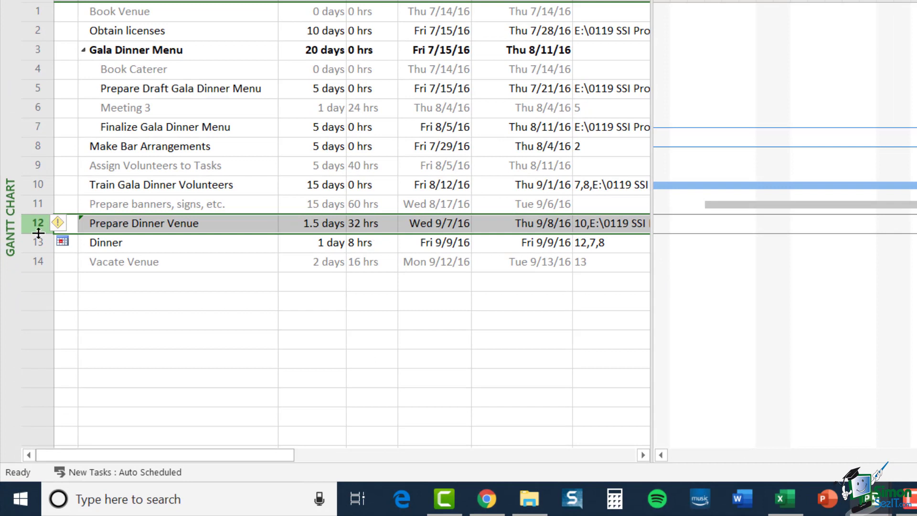
Step: Keep Prepare Dinner Venue at 1 day and cut its work to 24 hrs instead
{"action": "mouse_move", "coordinate": [75, 231]}
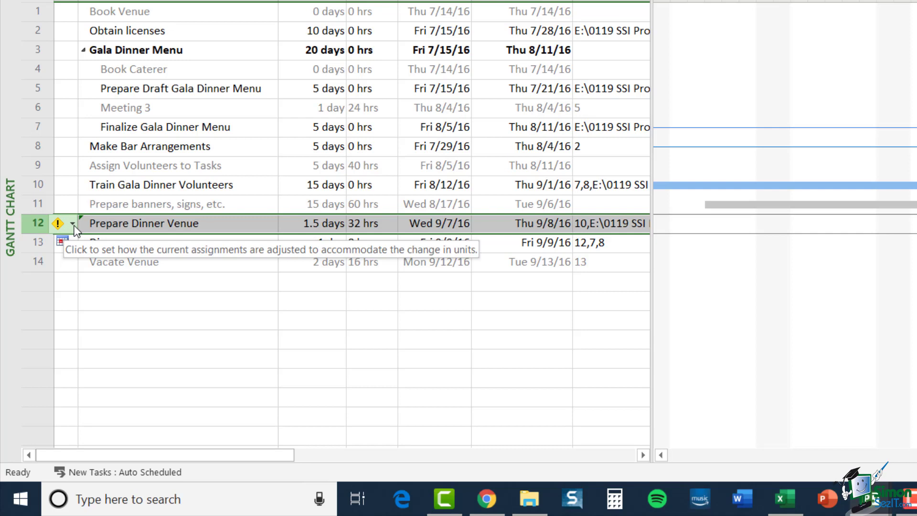
{"action": "left_click", "coordinate": [73, 223]}
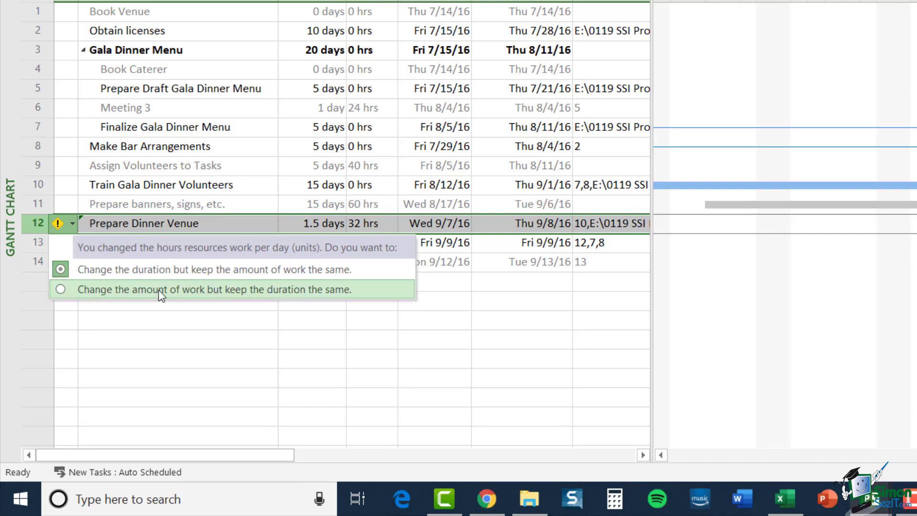
{"action": "left_click", "coordinate": [61, 289]}
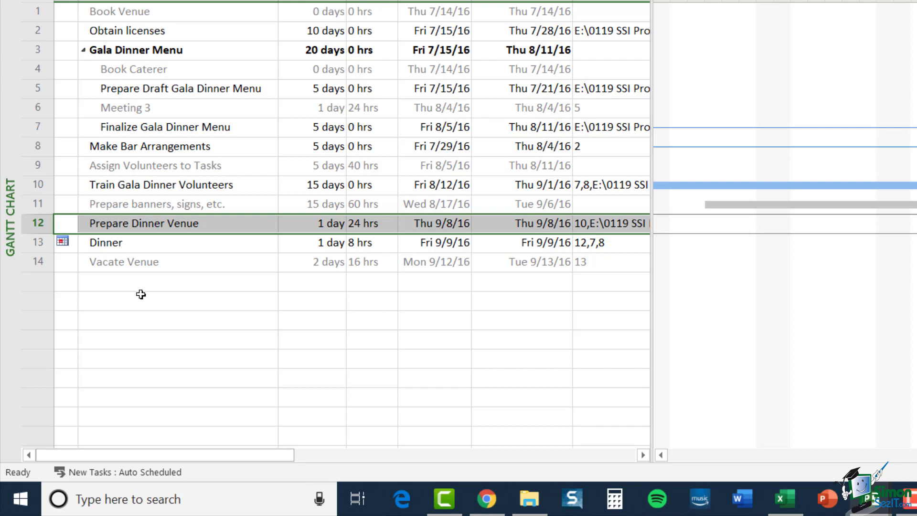
Step: Assign Volunteer to Make Bar Arrangements, giving it 40 hrs over 5 days
{"action": "left_click", "coordinate": [38, 146]}
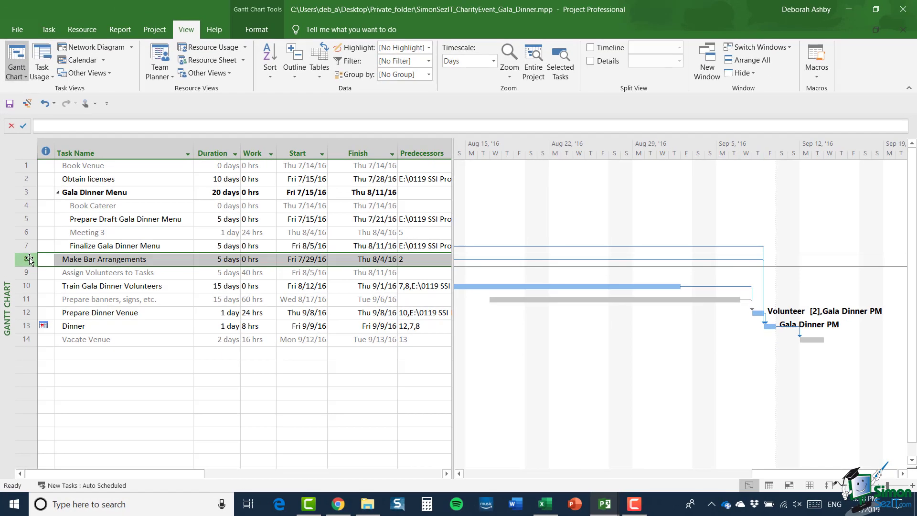
{"action": "double_click", "coordinate": [62, 147]}
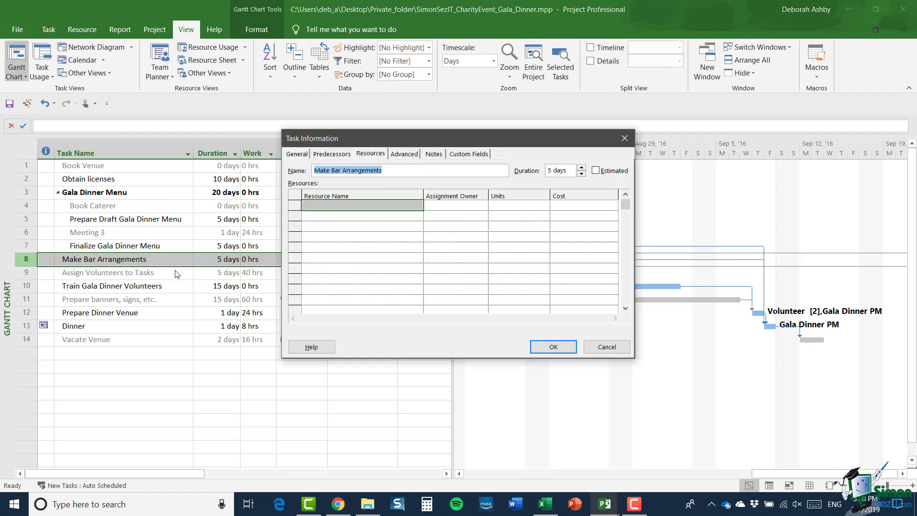
{"action": "left_click", "coordinate": [418, 207]}
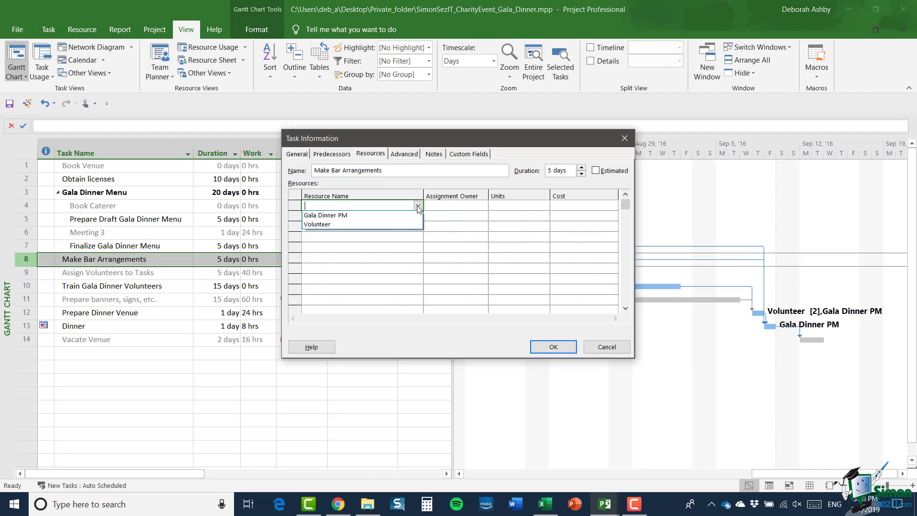
{"action": "left_click", "coordinate": [317, 224]}
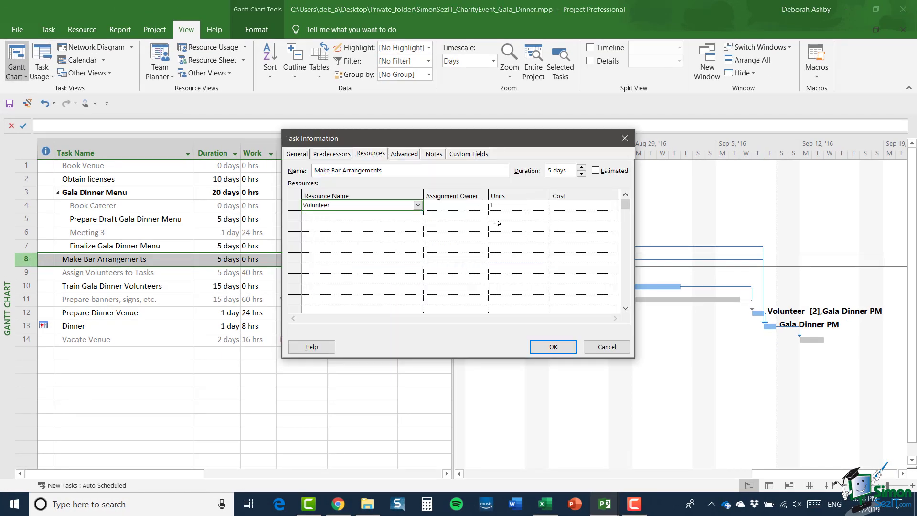
{"action": "left_click", "coordinate": [553, 347]}
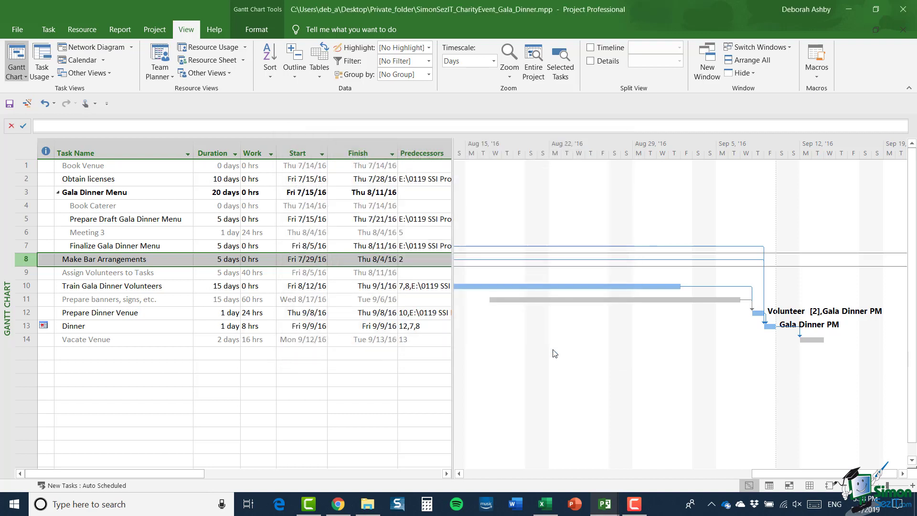
{"action": "key", "text": "ctrl+shift+F5"}
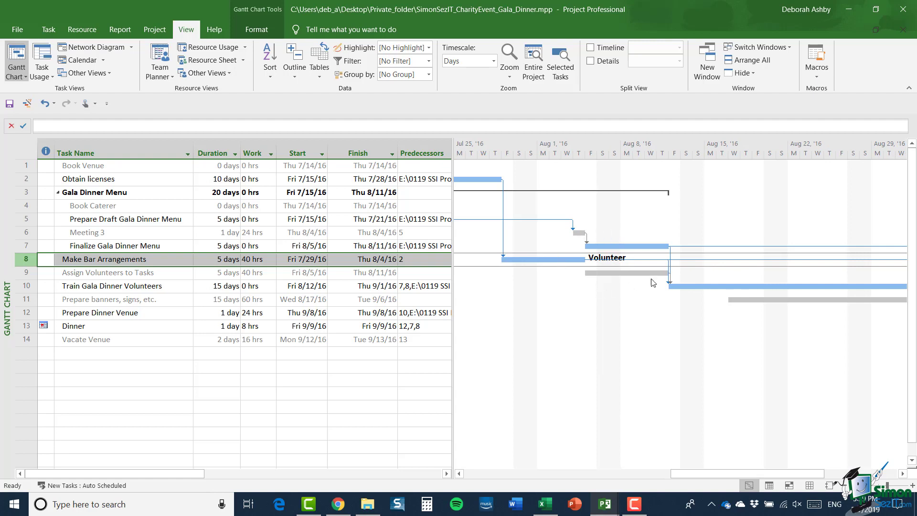
{"action": "left_click", "coordinate": [47, 264]}
Step: Add a Caterer work resource based on the Charity Fundraiser Calendar to the resource list
{"action": "left_click", "coordinate": [22, 287]}
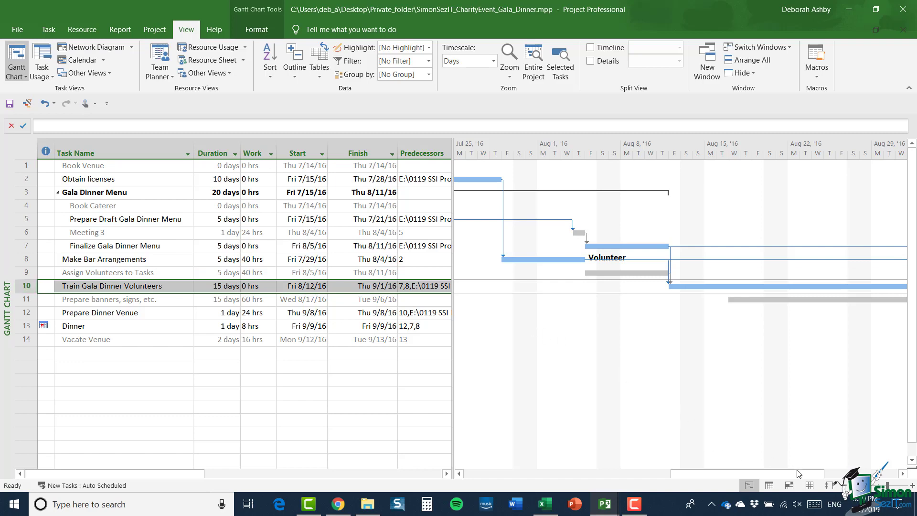
{"action": "left_click", "coordinate": [810, 485]}
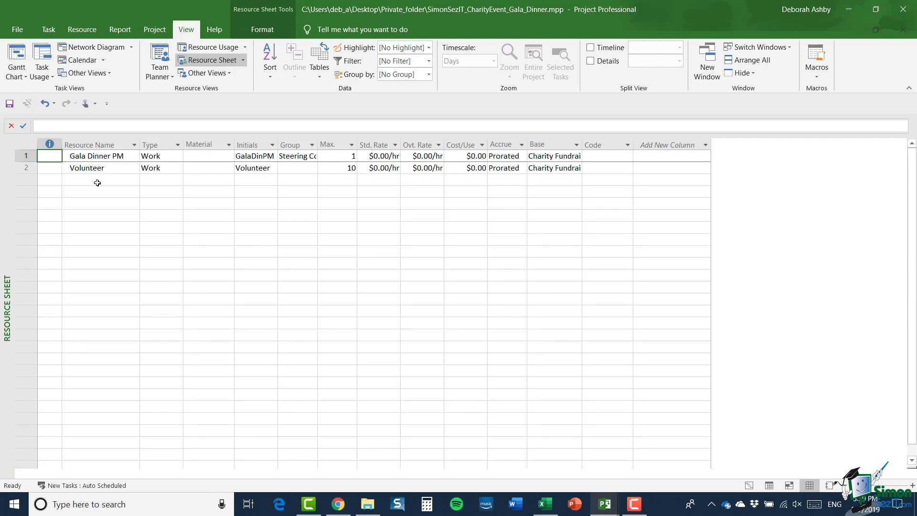
{"action": "left_click", "coordinate": [98, 182]}
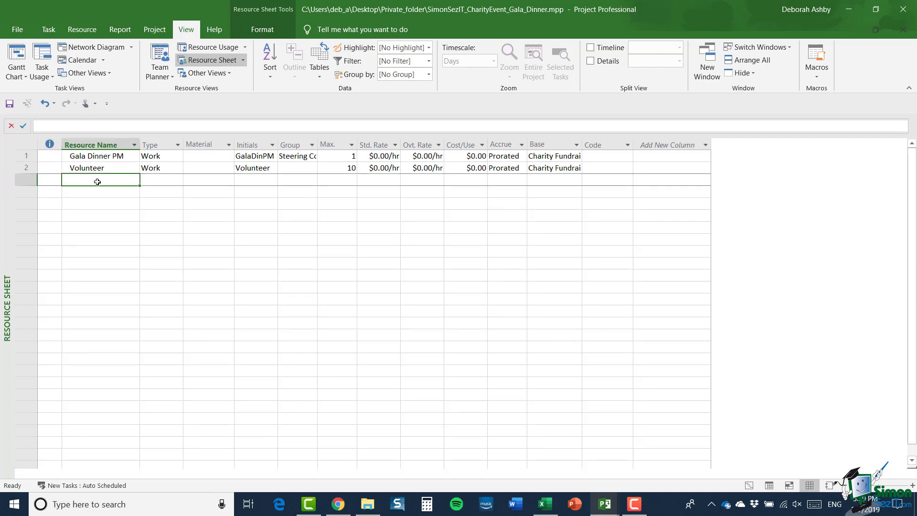
{"action": "type", "text": "Catere"}
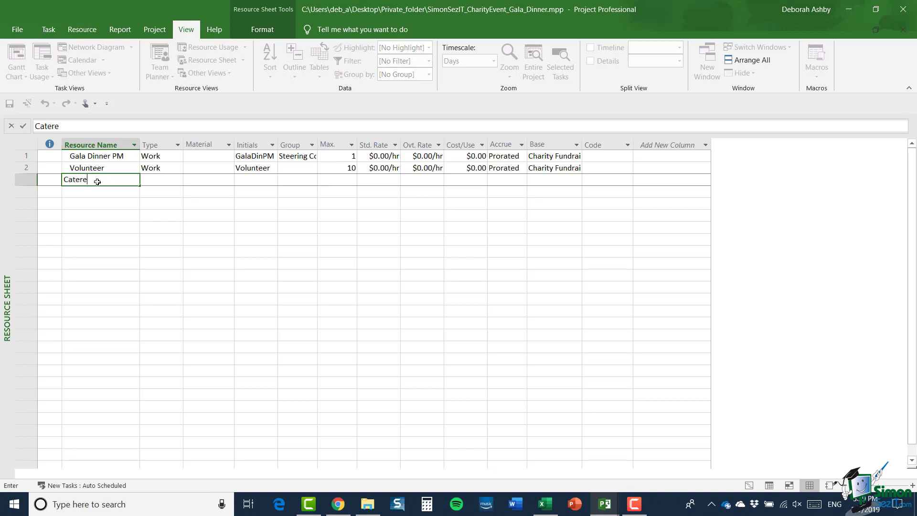
{"action": "type", "text": "r"}
{"action": "key", "text": "Tab"}
{"action": "left_click", "coordinate": [577, 180]}
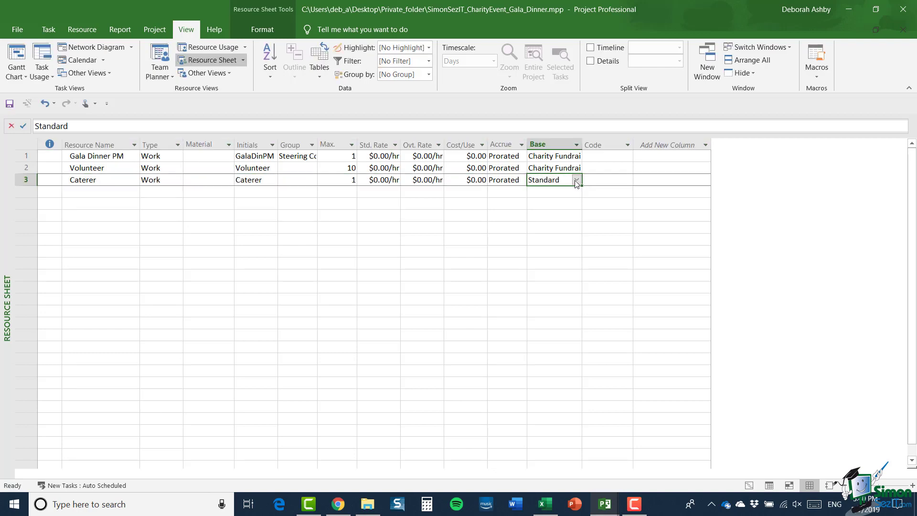
{"action": "left_click", "coordinate": [576, 180]}
{"action": "left_click", "coordinate": [539, 196]}
{"action": "key", "text": "Return"}
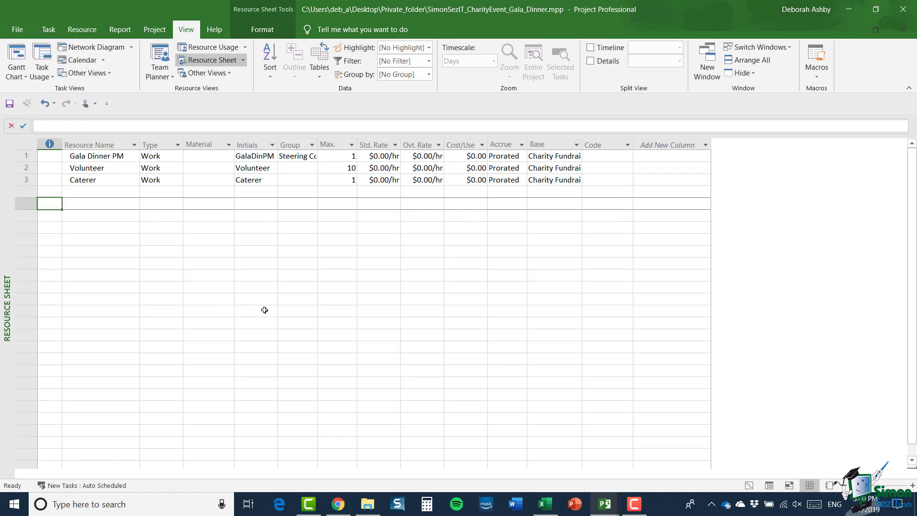
{"action": "left_click", "coordinate": [749, 486]}
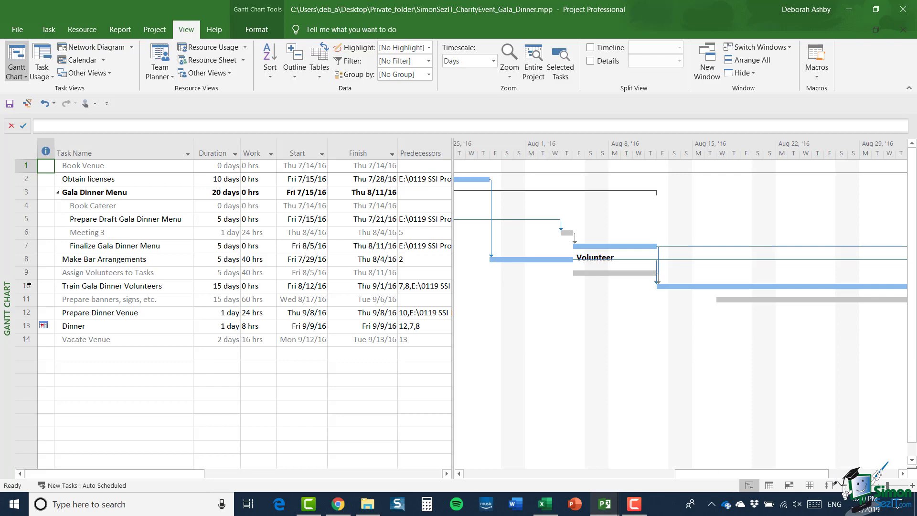
Step: Assign the Caterer resource to Train Gala Dinner Volunteers
{"action": "left_click", "coordinate": [27, 284]}
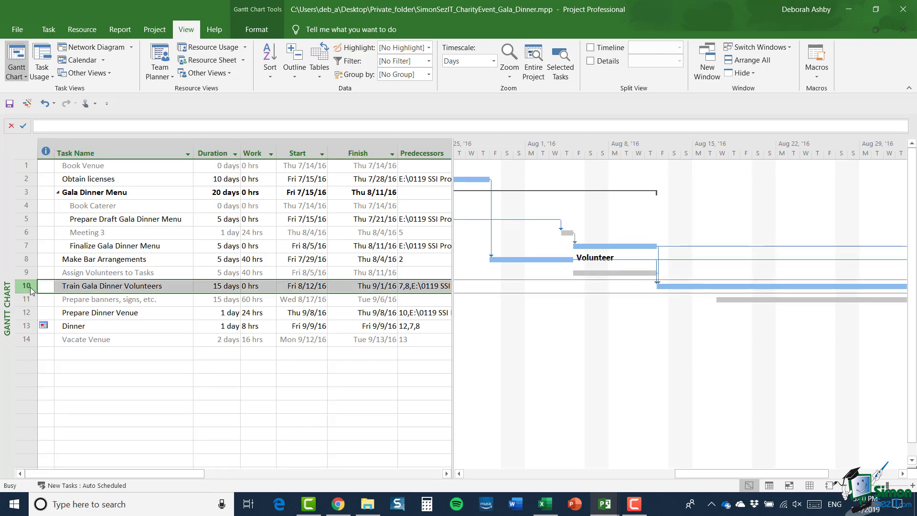
{"action": "double_click", "coordinate": [32, 290]}
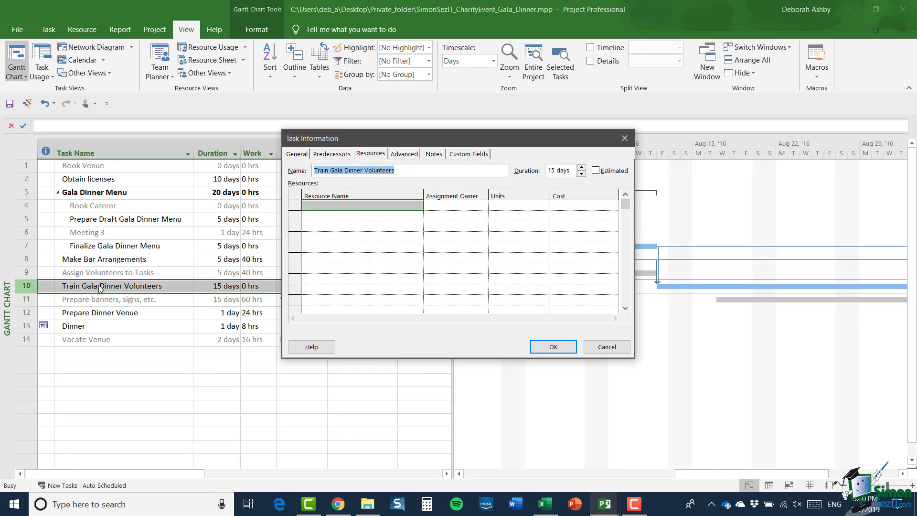
{"action": "left_click", "coordinate": [386, 204]}
{"action": "left_click", "coordinate": [418, 205]}
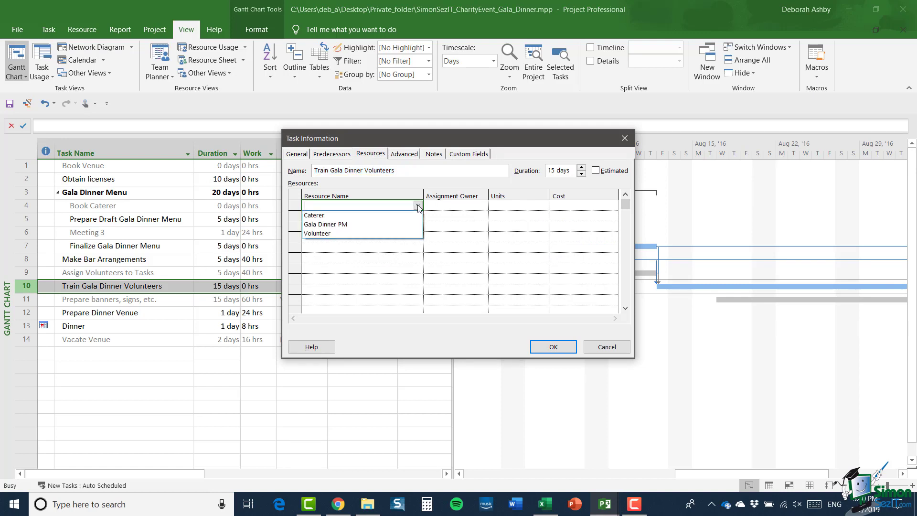
{"action": "left_click", "coordinate": [343, 215]}
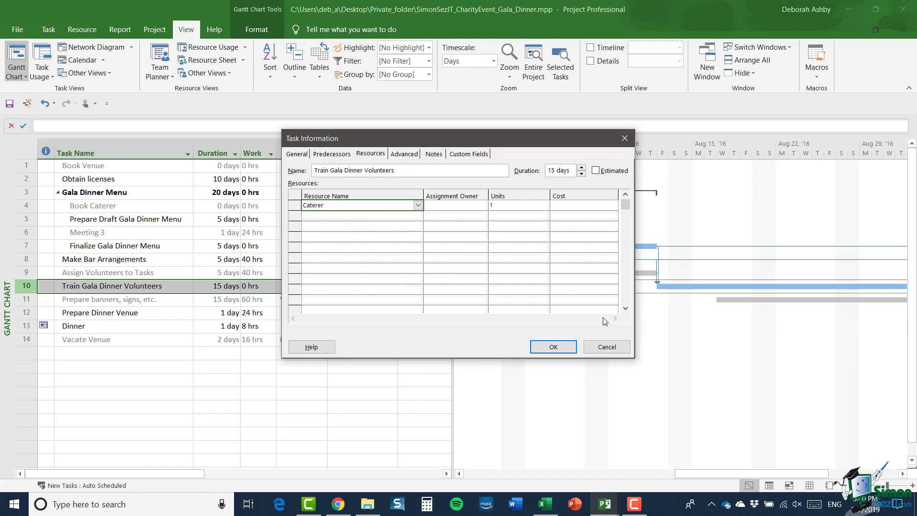
{"action": "left_click", "coordinate": [553, 348]}
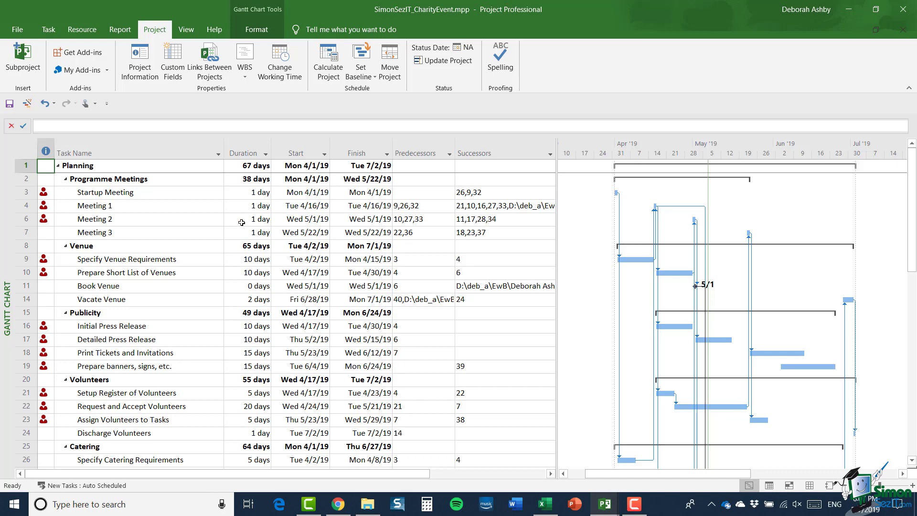
{"action": "scroll", "coordinate": [172, 278], "scroll_direction": "down", "scroll_amount": 5}
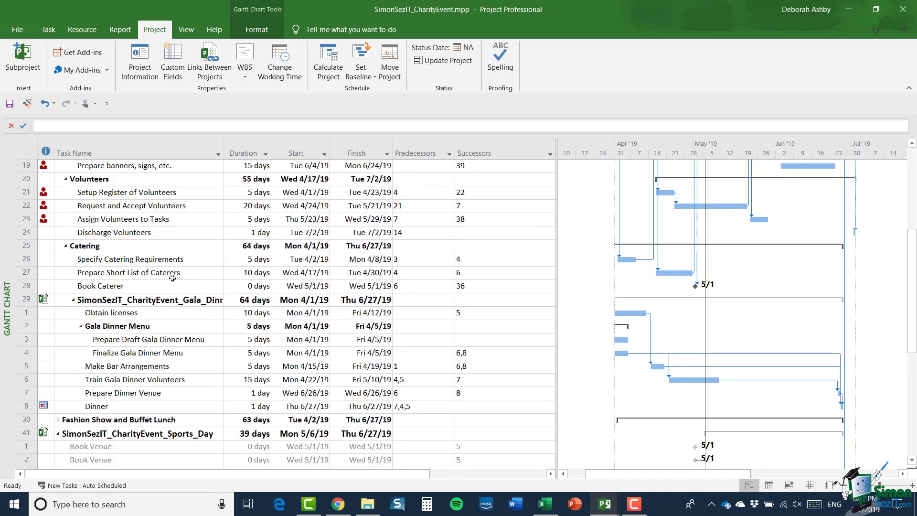
{"action": "left_click", "coordinate": [198, 300]}
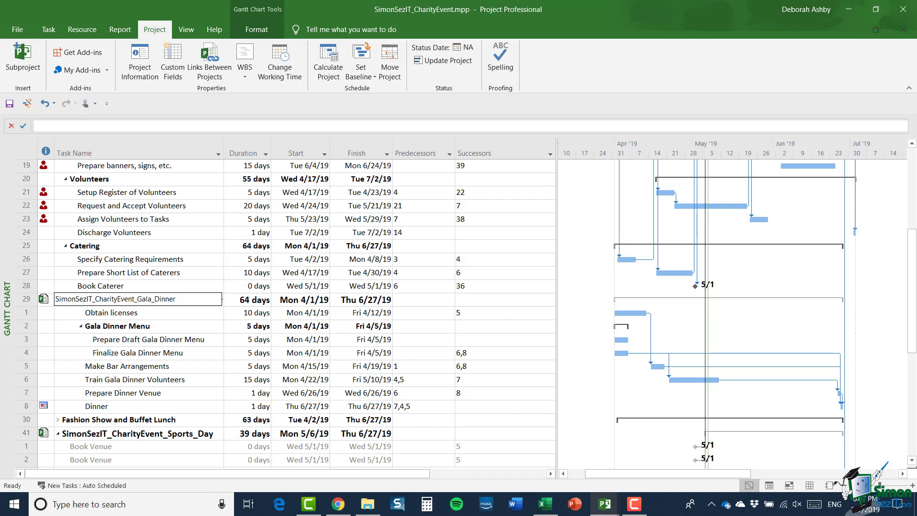
{"action": "key", "text": "Escape"}
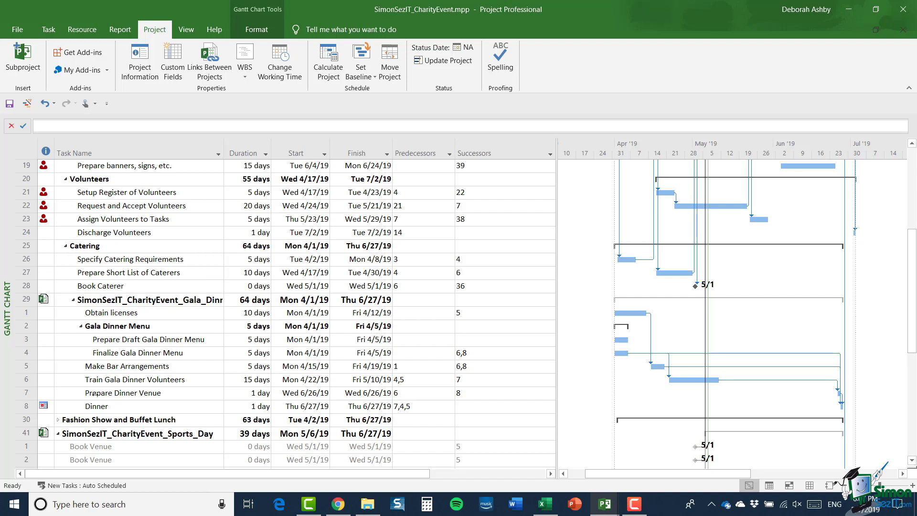
{"action": "left_click", "coordinate": [26, 394]}
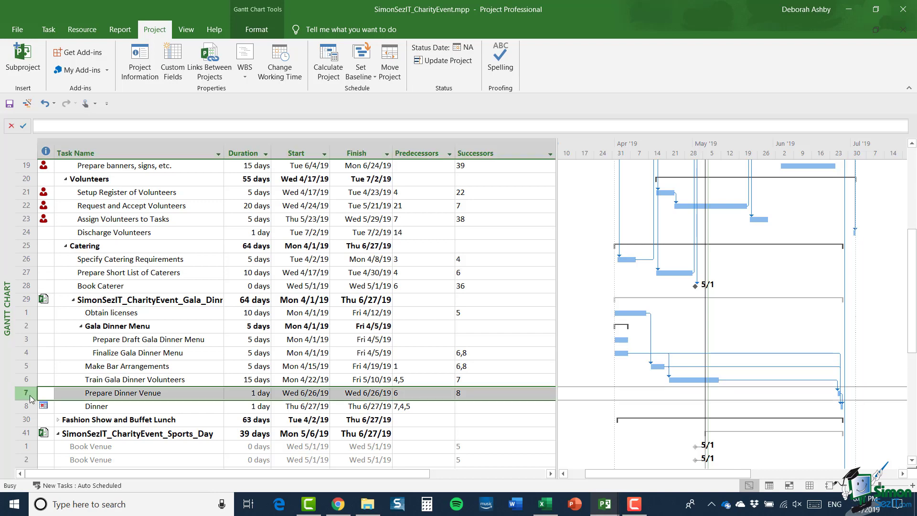
{"action": "double_click", "coordinate": [31, 399]}
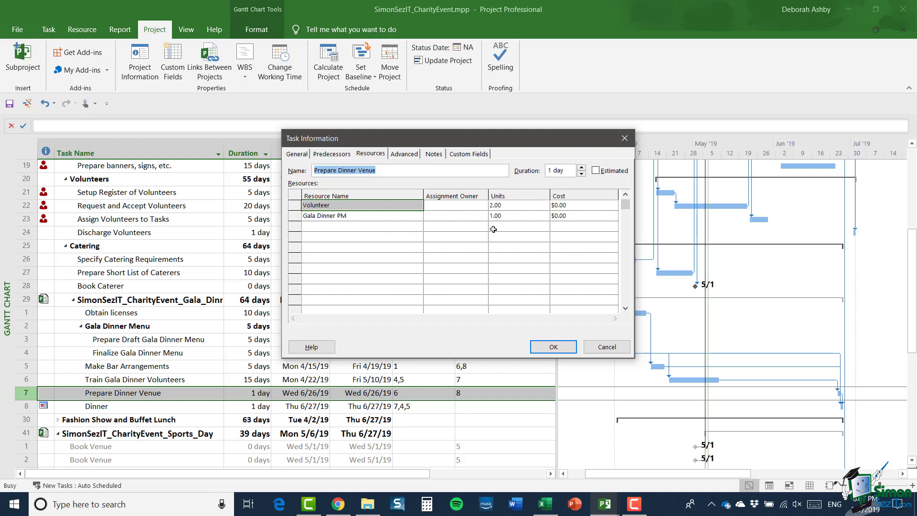
{"action": "left_click", "coordinate": [606, 348]}
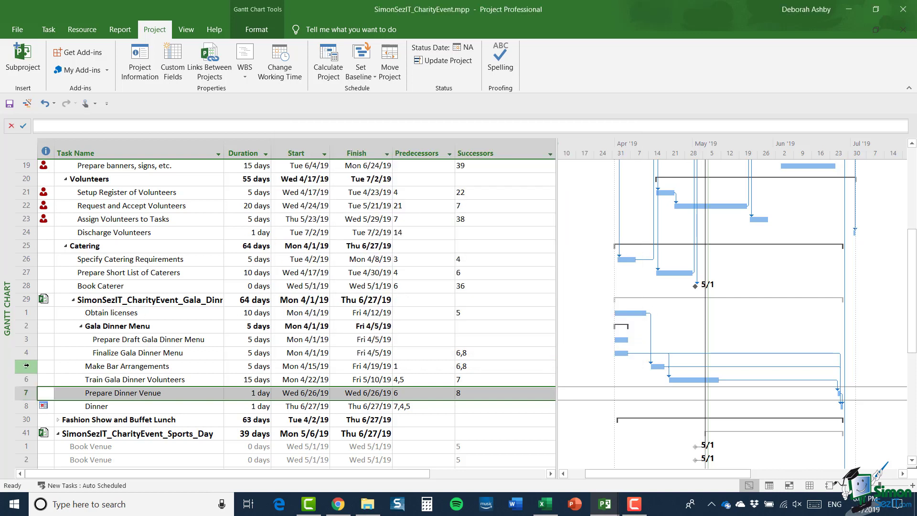
{"action": "left_click", "coordinate": [27, 365]}
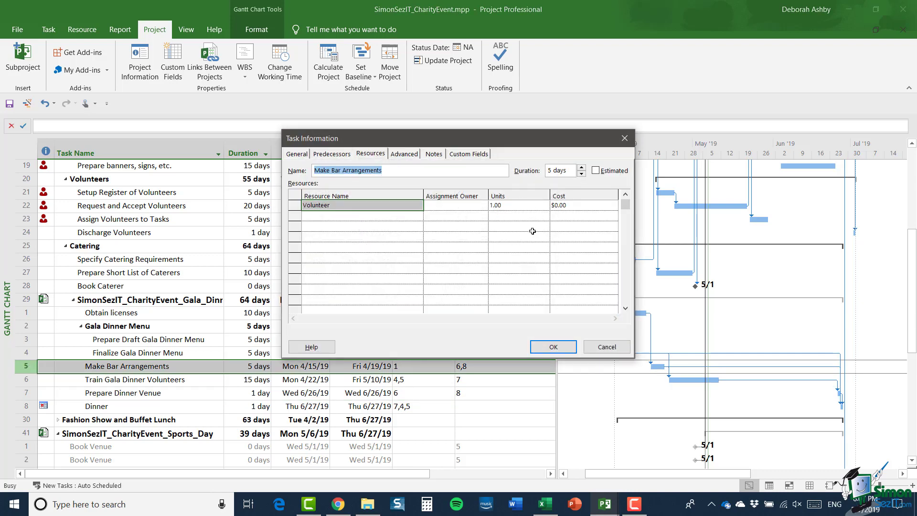
{"action": "left_click", "coordinate": [611, 352]}
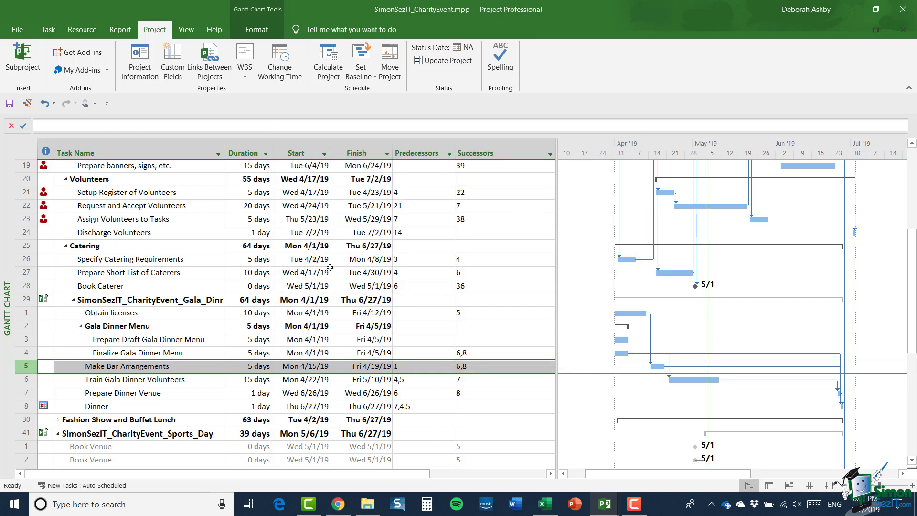
{"action": "left_click", "coordinate": [25, 381]}
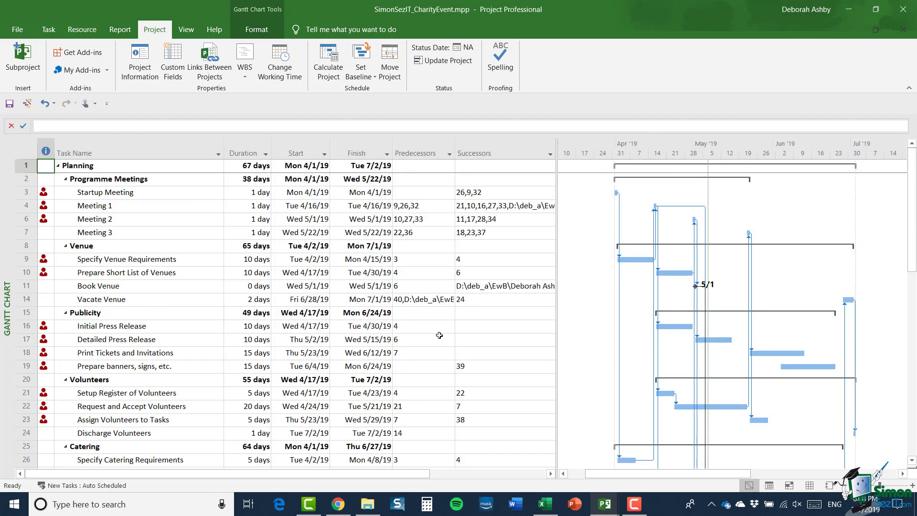
Step: Switch the CharityEvent master project to its Resource Sheet view
{"action": "left_click", "coordinate": [809, 486]}
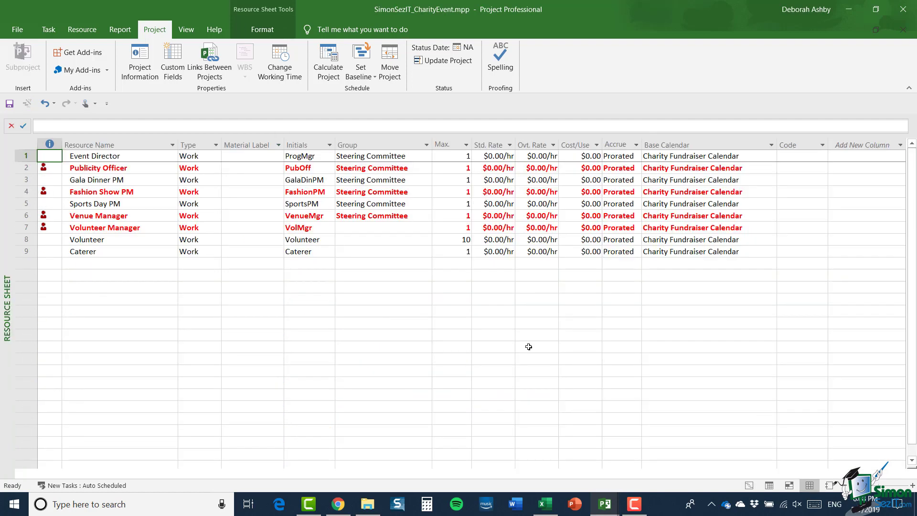